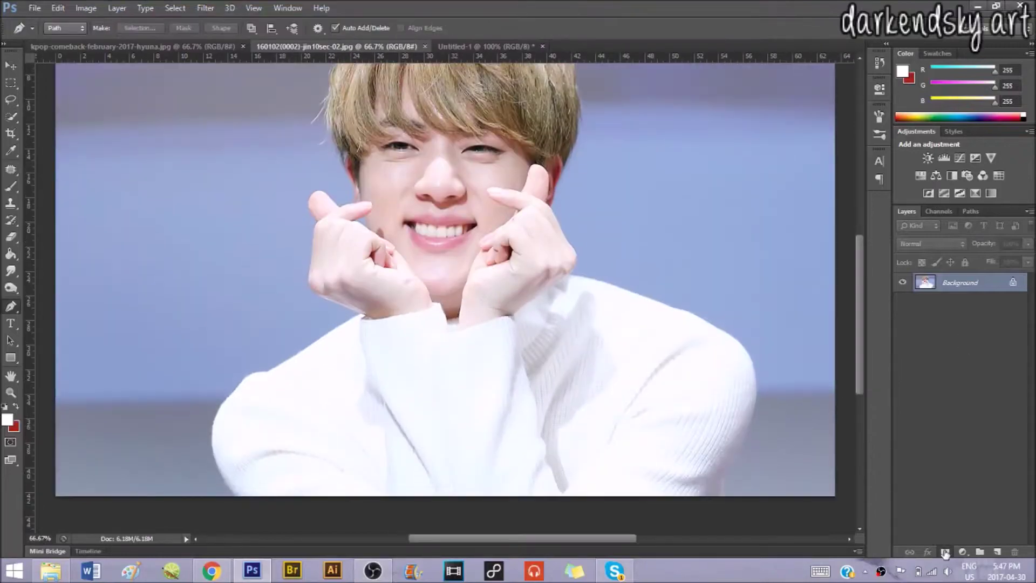
- Zoom in on the man's shoulder edge and then his hand to inspect the mask outline
{"action": "key", "text": "ctrl+plus"}
{"action": "scroll", "coordinate": [347, 296], "scroll_direction": "down", "scroll_amount": 3}
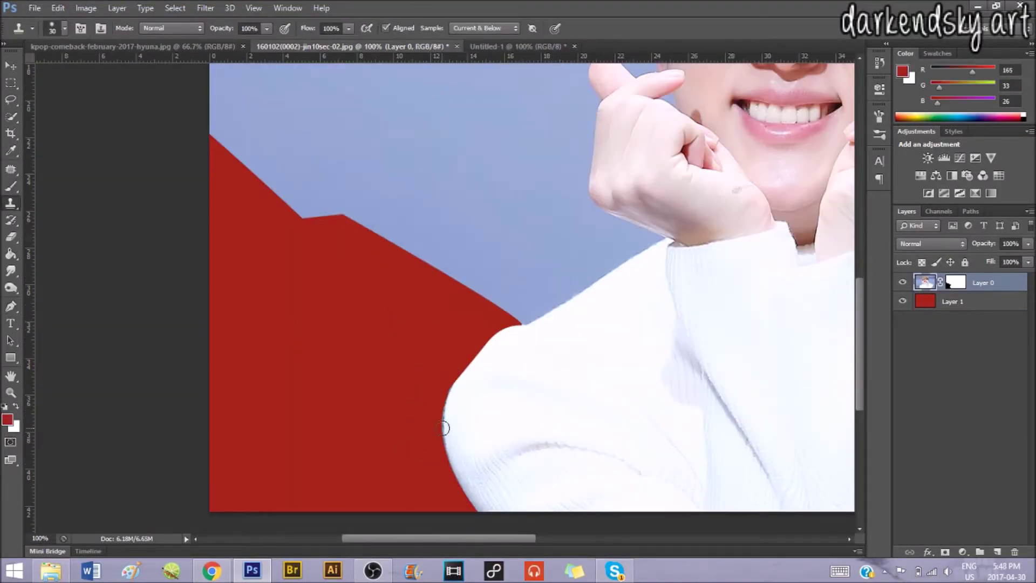
{"action": "scroll", "coordinate": [529, 372], "scroll_direction": "up", "scroll_amount": 2}
{"action": "key", "text": "ctrl+plus"}
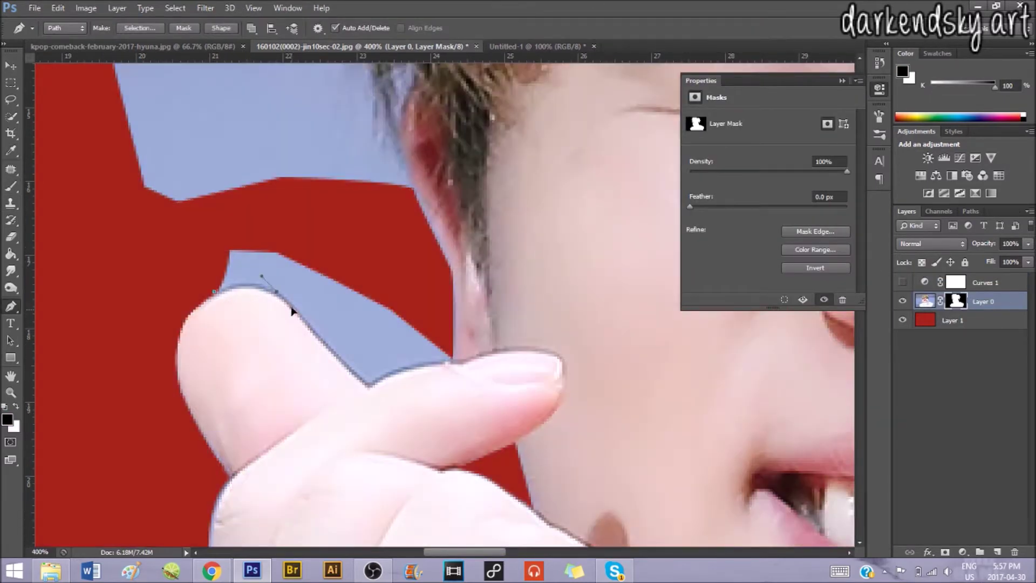
- Turn the traced path around the blue thumb-ear gap into a selection and hide it
{"action": "right_click", "coordinate": [291, 311]}
{"action": "left_click", "coordinate": [324, 338]}
{"action": "key", "text": "b"}
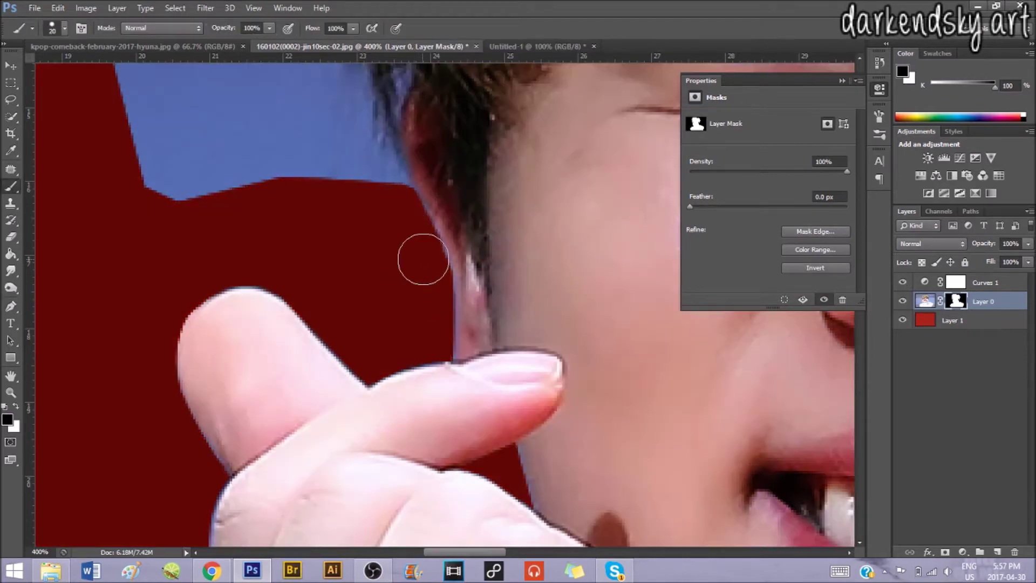
- Brush out the leftover blue bump near the man's ear
{"action": "left_click_drag", "start_coordinate": [386, 201], "coordinate": [429, 272]}
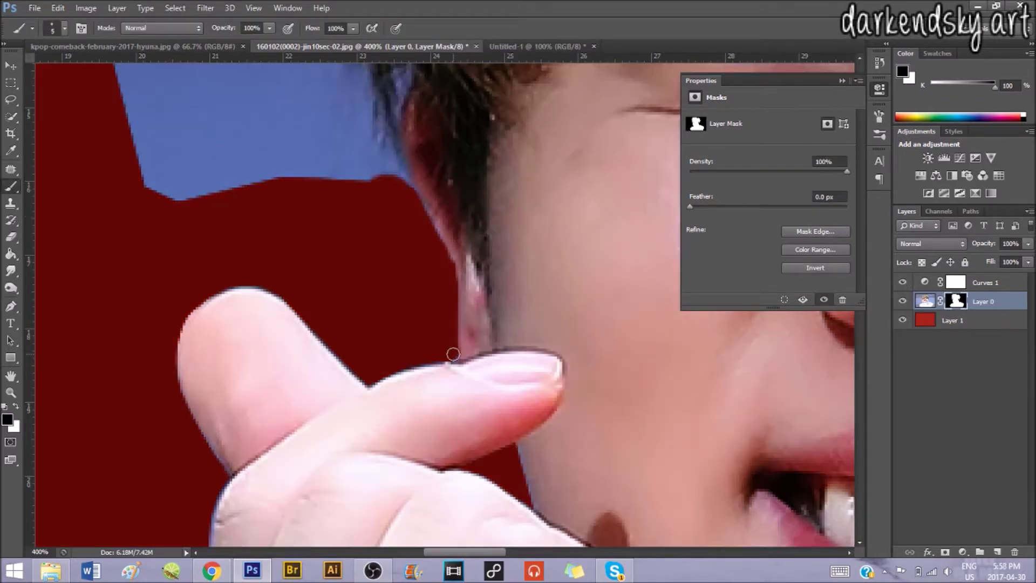
{"action": "scroll", "coordinate": [451, 345], "scroll_direction": "up", "scroll_amount": 1}
{"action": "scroll", "coordinate": [486, 315], "scroll_direction": "down", "scroll_amount": 4}
{"action": "scroll", "coordinate": [487, 315], "scroll_direction": "down", "scroll_amount": 3}
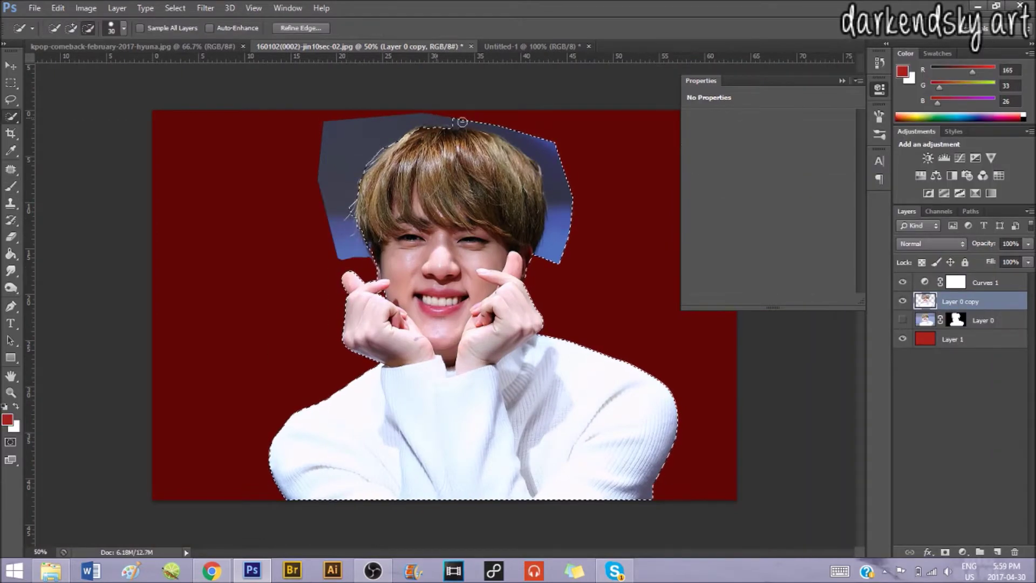
- Refine the man's selection edge and use it to mask Layer 0 copy
{"action": "key", "text": "alt+ctrl+r"}
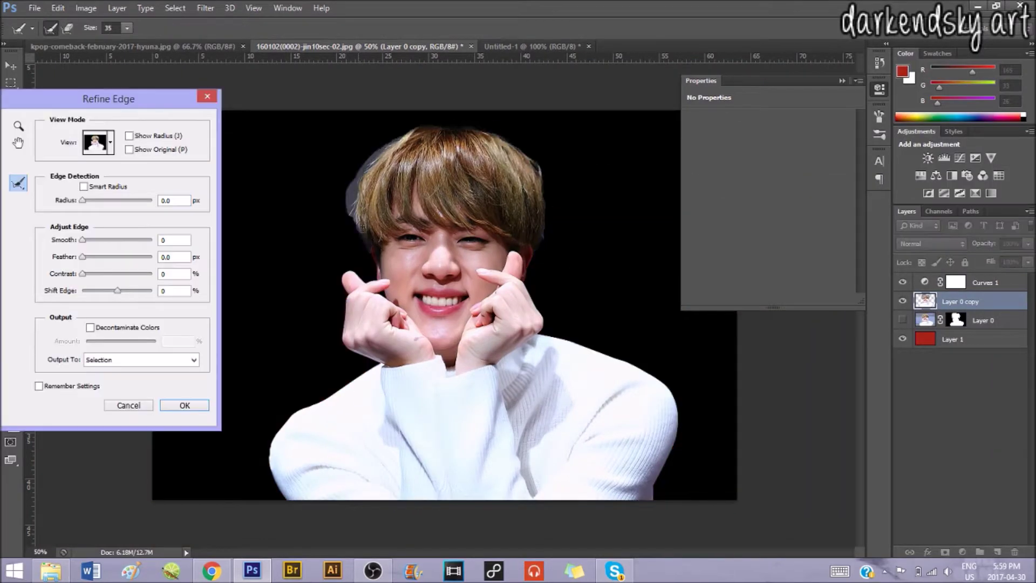
{"action": "key", "text": "Return"}
{"action": "key", "text": "ctrl+1"}
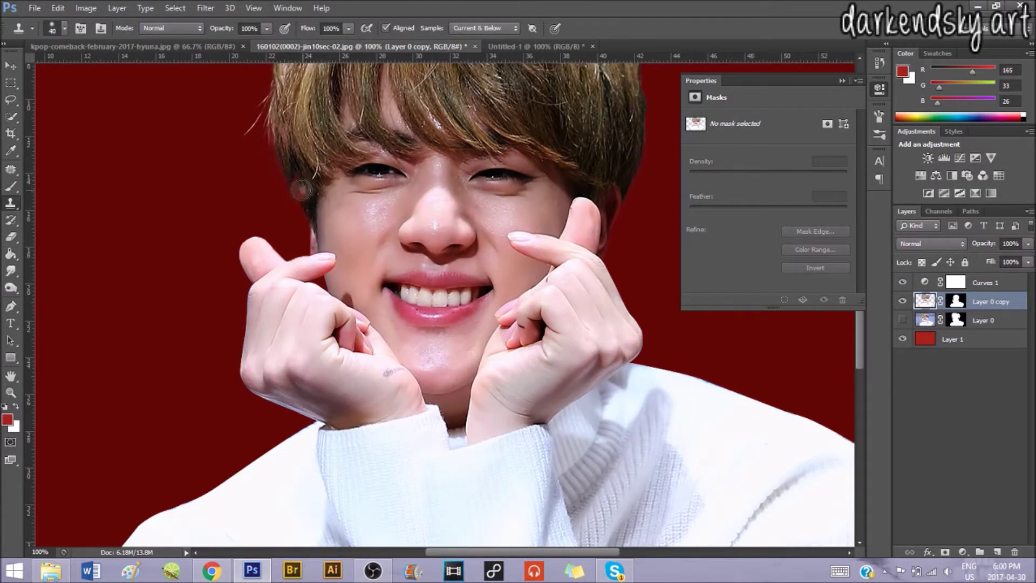
{"action": "scroll", "coordinate": [630, 207], "scroll_direction": "up", "scroll_amount": 3}
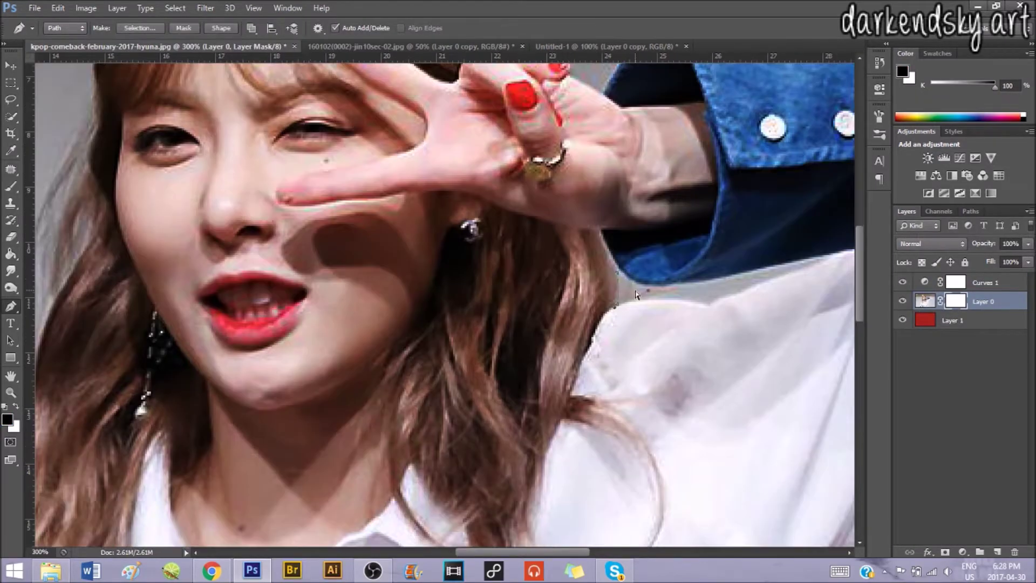
- Trace path anchors along the woman's denim jacket edge, then add a new empty layer
{"action": "scroll", "coordinate": [732, 298], "scroll_direction": "right", "scroll_amount": 5}
{"action": "left_click", "coordinate": [547, 285]}
{"action": "left_click", "coordinate": [611, 263]}
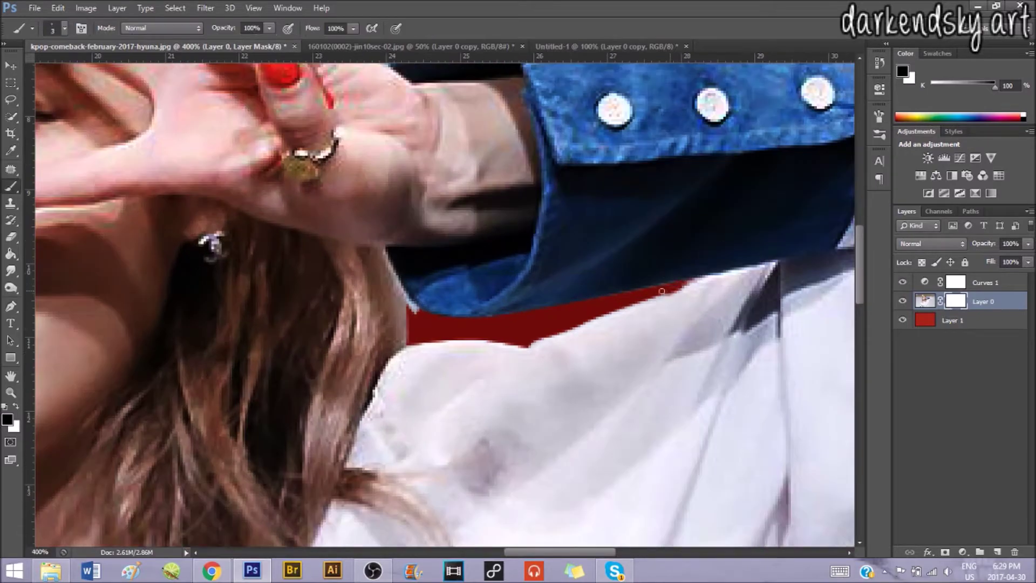
{"action": "scroll", "coordinate": [447, 265], "scroll_direction": "right", "scroll_amount": 5}
{"action": "scroll", "coordinate": [447, 266], "scroll_direction": "down", "scroll_amount": 1}
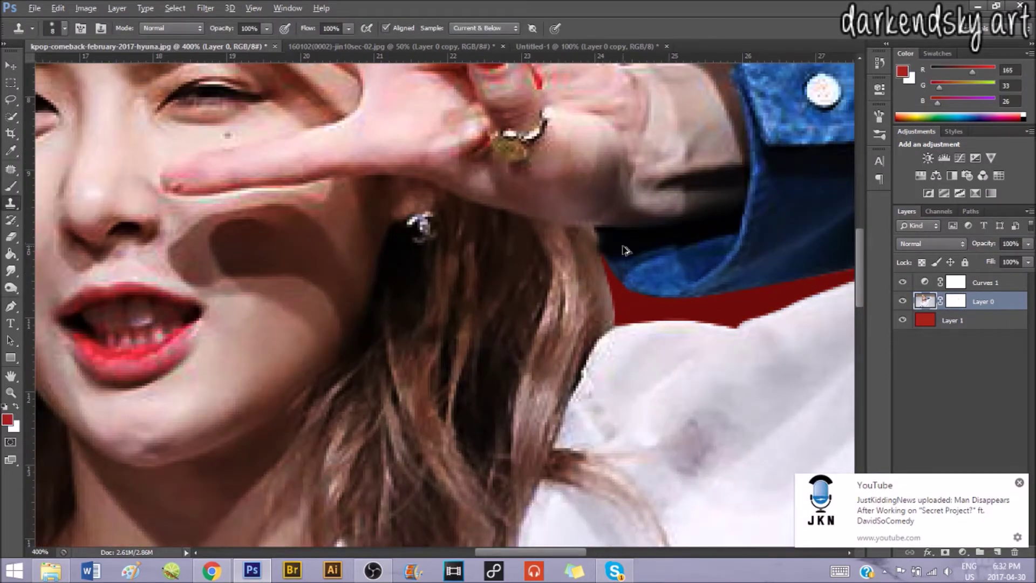
{"action": "key", "text": "ctrl+shift+alt+n"}
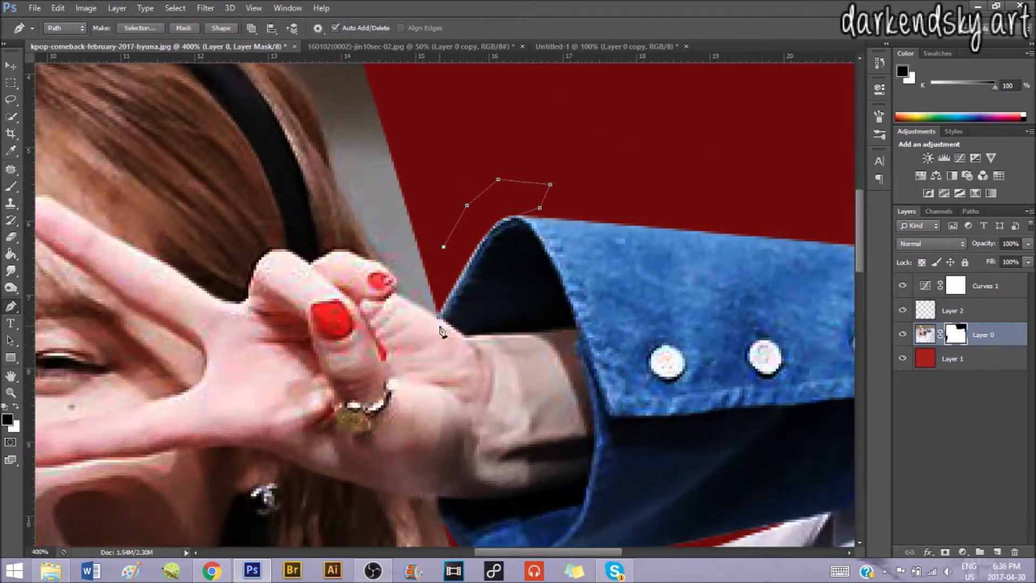
- Convert a traced path beside the woman into a selection and hide it in the mask
{"action": "scroll", "coordinate": [473, 238], "scroll_direction": "up", "scroll_amount": 2}
{"action": "key", "text": "p"}
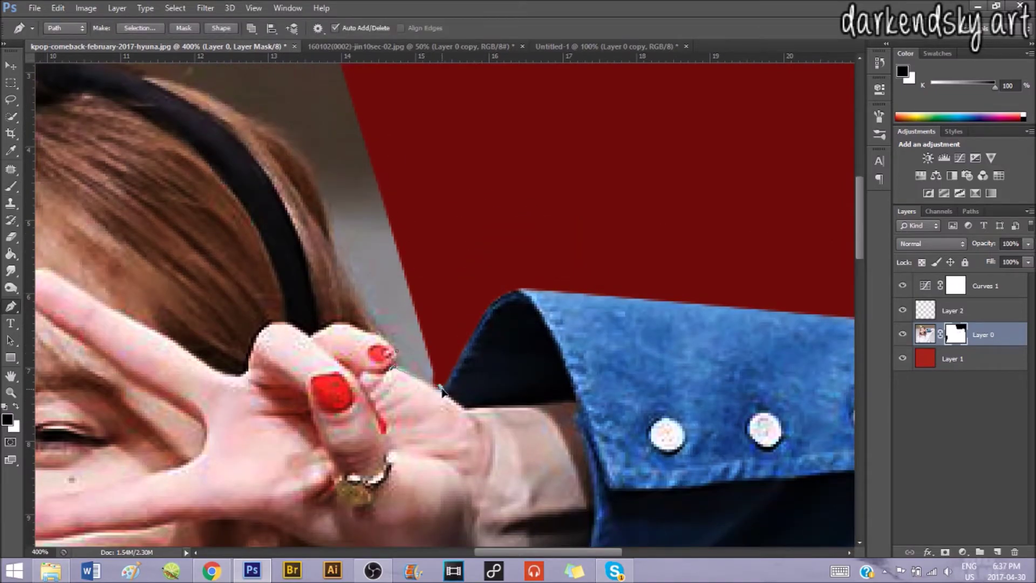
{"action": "right_click", "coordinate": [441, 390]}
{"action": "left_click", "coordinate": [518, 81]}
{"action": "key", "text": "b"}
{"action": "key", "text": "ctrl+1"}
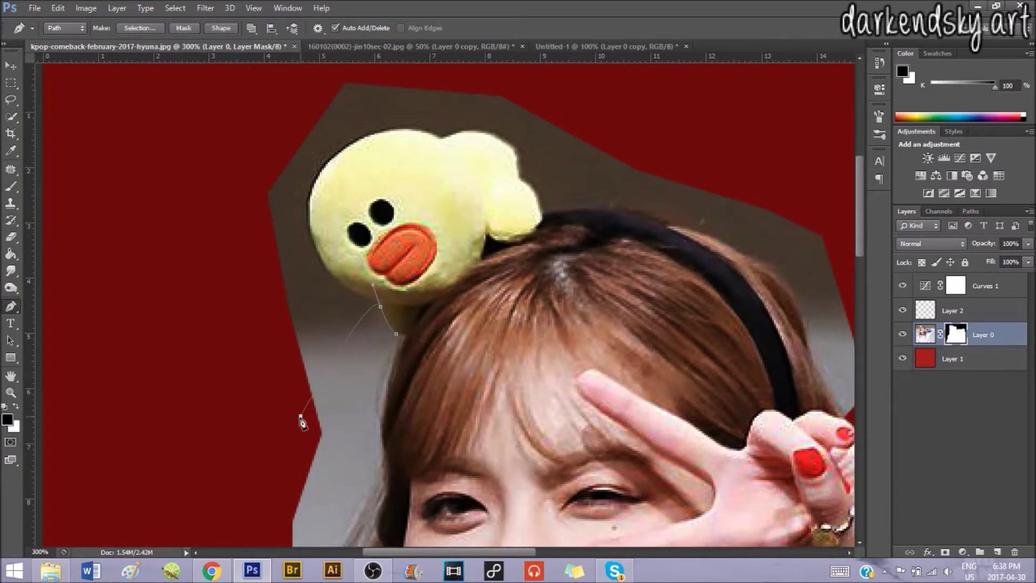
- Close a path around the duck headband and mask out the grey backdrop inside it
{"action": "right_click", "coordinate": [398, 331]}
{"action": "right_click", "coordinate": [301, 226]}
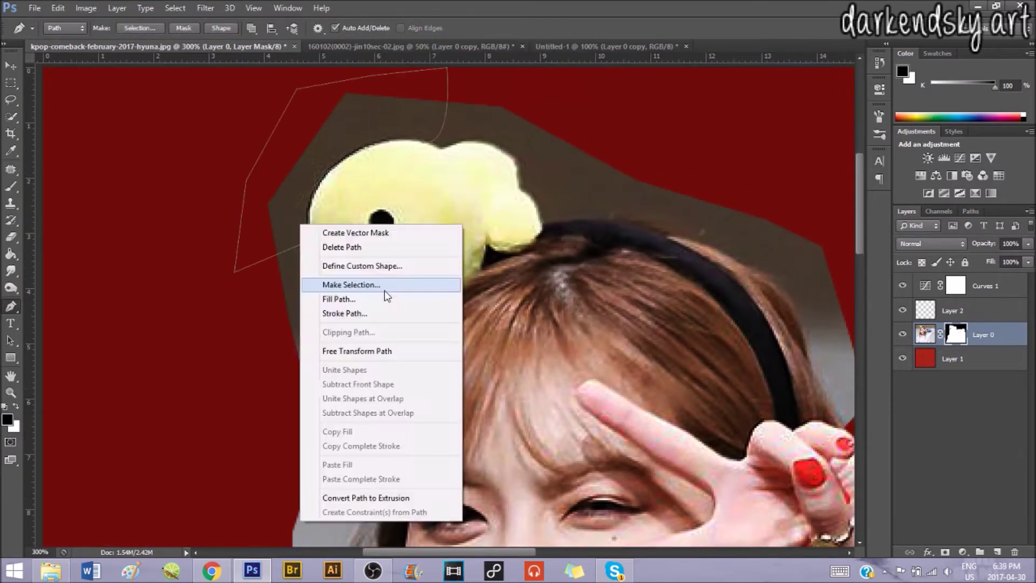
{"action": "left_click", "coordinate": [351, 284]}
{"action": "key", "text": "Return"}
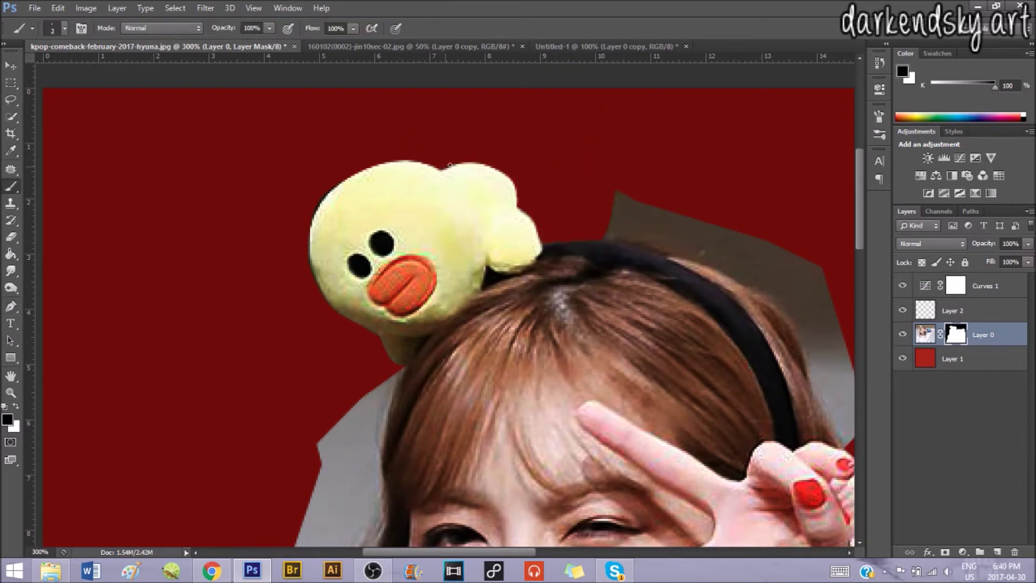
- Clone-stamp the photo near the duck and hair, apply Edit > Fill, and begin merging layers
{"action": "key", "text": "ctrl+2"}
{"action": "key", "text": "s"}
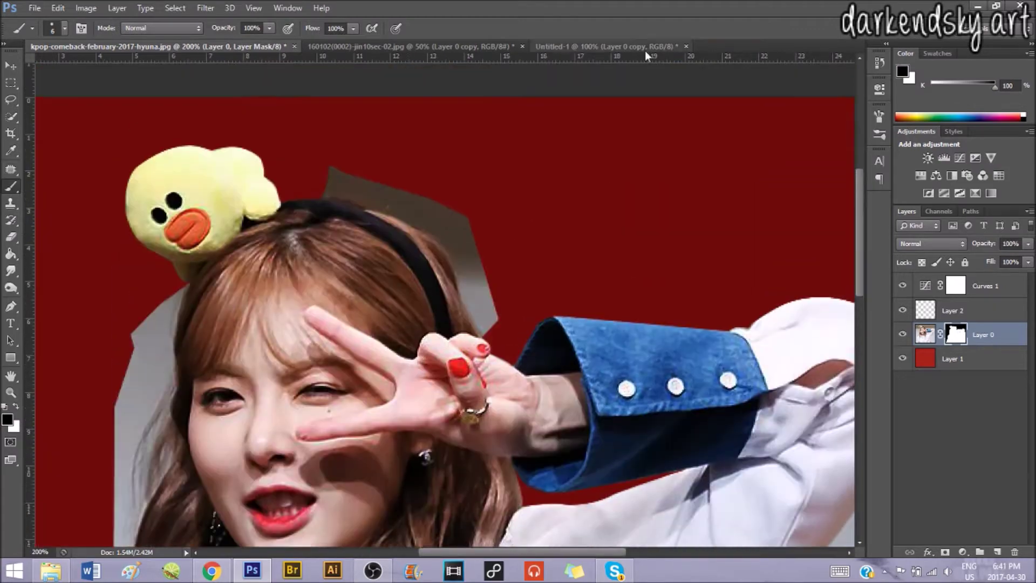
{"action": "left_click_drag", "start_coordinate": [548, 237], "coordinate": [435, 207]}
{"action": "key", "text": "shift+F5"}
{"action": "left_click", "coordinate": [608, 159]}
{"action": "key", "text": "ctrl+minus"}
{"action": "right_click", "coordinate": [930, 335]}
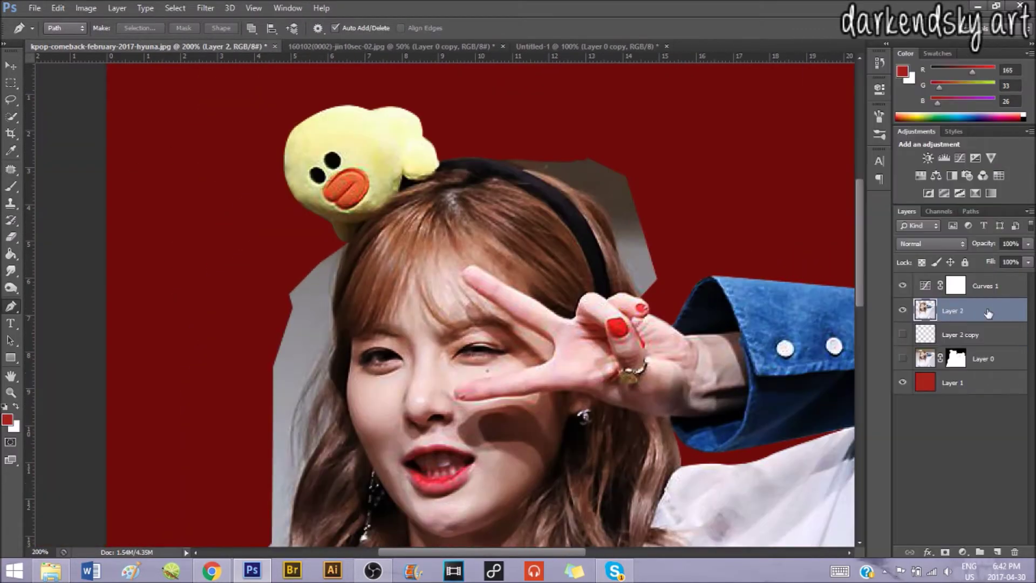
- Merge the woman's cut-out into one layer, refine her selection edge, and pick a brush
{"action": "left_click", "coordinate": [928, 355]}
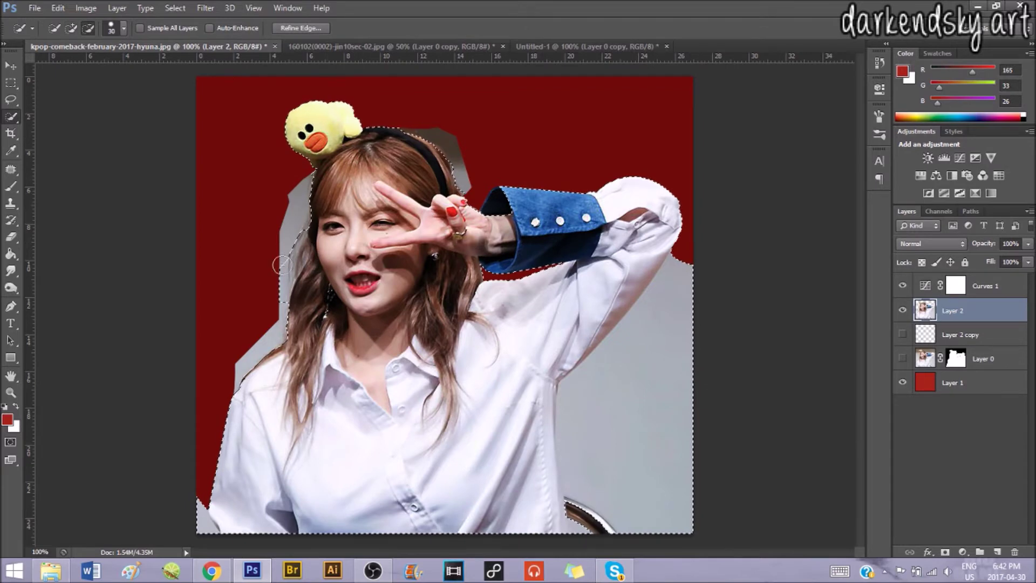
{"action": "key", "text": "ctrl+alt+r"}
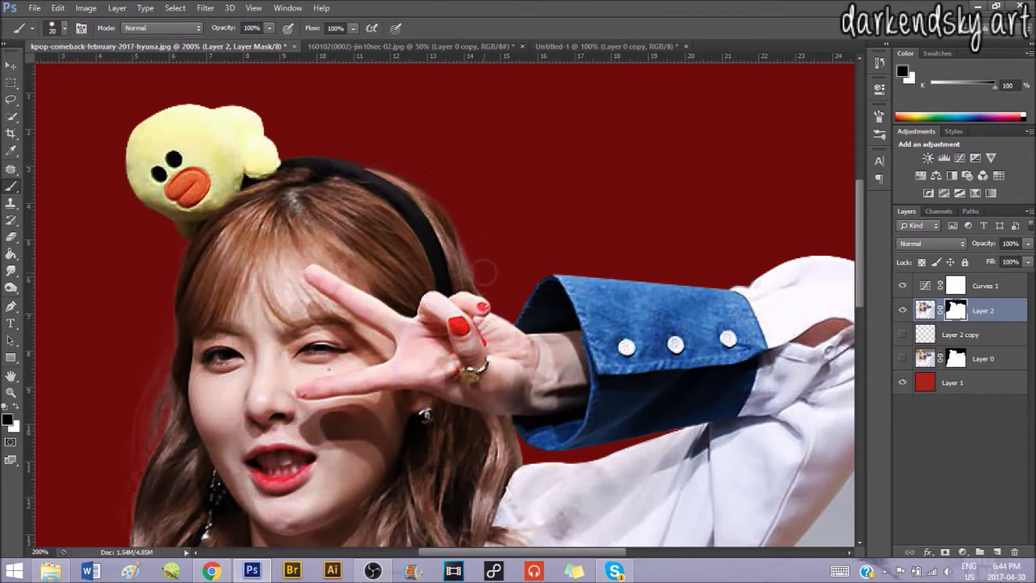
{"action": "left_click", "coordinate": [65, 28]}
{"action": "scroll", "coordinate": [255, 186], "scroll_direction": "down", "scroll_amount": 5}
{"action": "left_click_drag", "start_coordinate": [381, 401], "coordinate": [459, 308]}
{"action": "scroll", "coordinate": [459, 307], "scroll_direction": "up", "scroll_amount": 2}
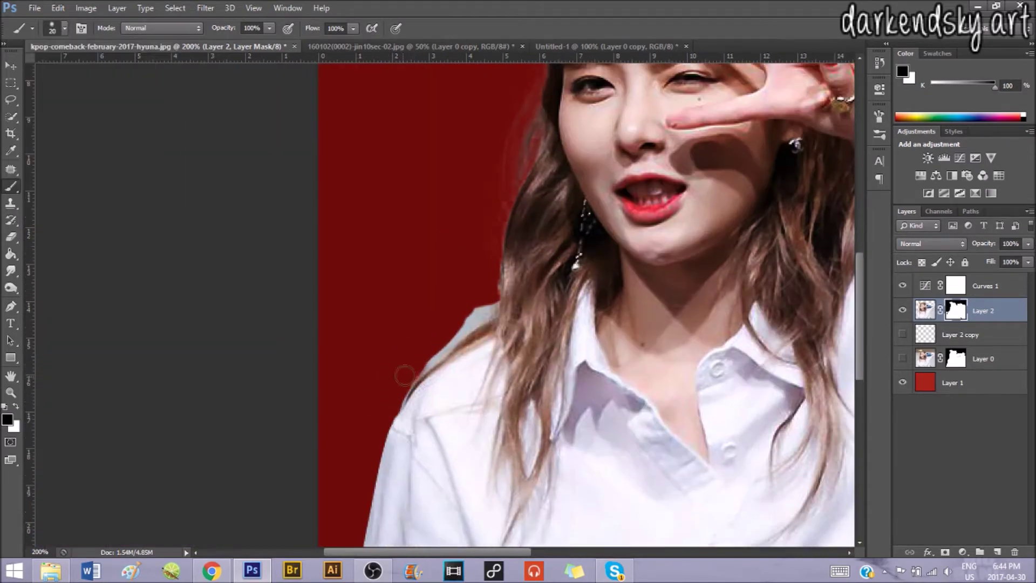
{"action": "scroll", "coordinate": [531, 212], "scroll_direction": "up", "scroll_amount": 2}
- Paint black on her mask to hide remaining grey patches around hair and sleeve
{"action": "key", "text": "x"}
{"action": "scroll", "coordinate": [505, 315], "scroll_direction": "up", "scroll_amount": 2}
{"action": "left_click_drag", "start_coordinate": [534, 226], "coordinate": [514, 289]}
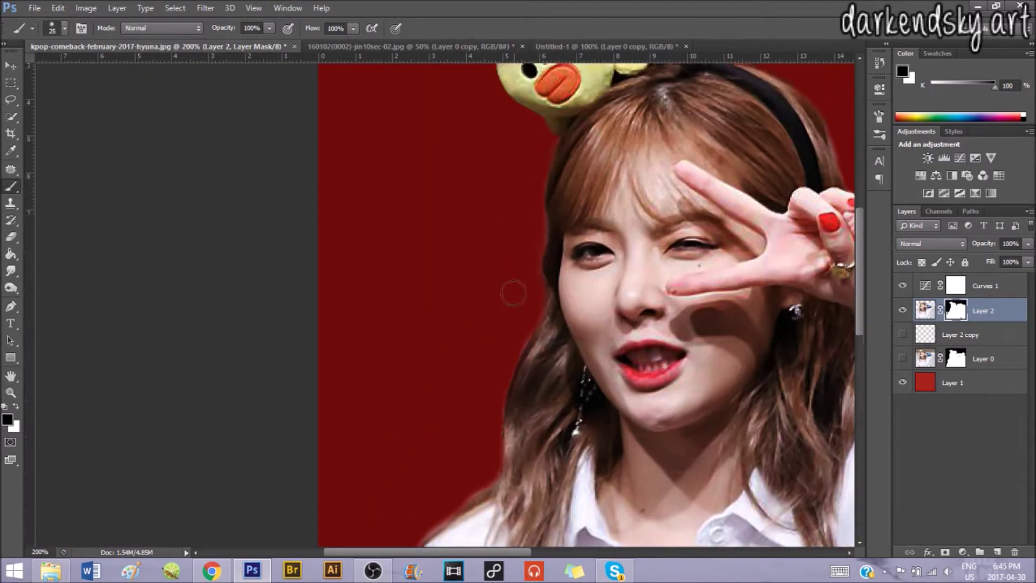
{"action": "scroll", "coordinate": [513, 290], "scroll_direction": "up", "scroll_amount": 2}
{"action": "key", "text": "ctrl+minus"}
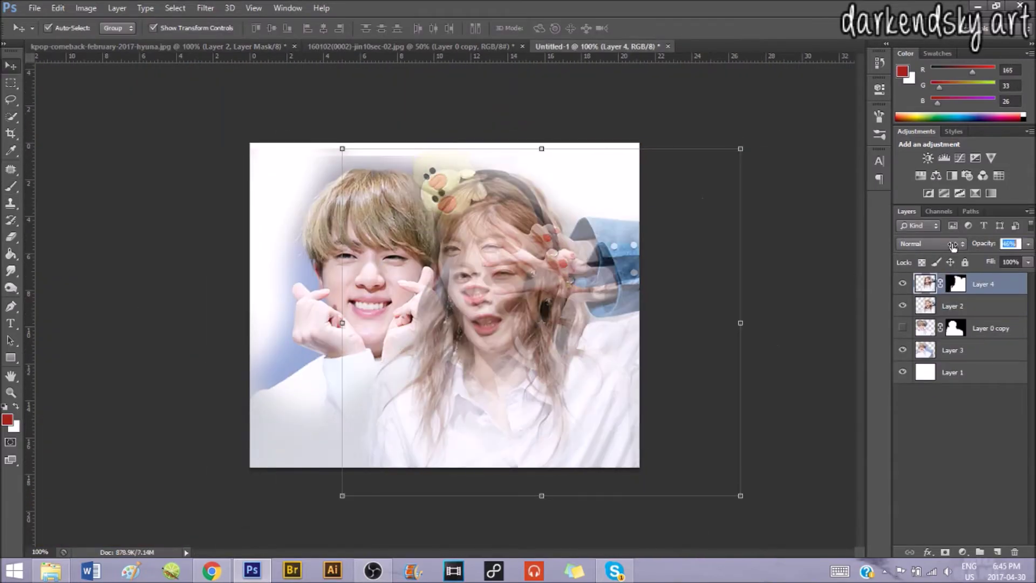
- Move and resize the woman, then shift the two-person image down and slightly left
{"action": "left_click_drag", "start_coordinate": [560, 309], "coordinate": [563, 311]}
{"action": "key", "text": "ctrl+t"}
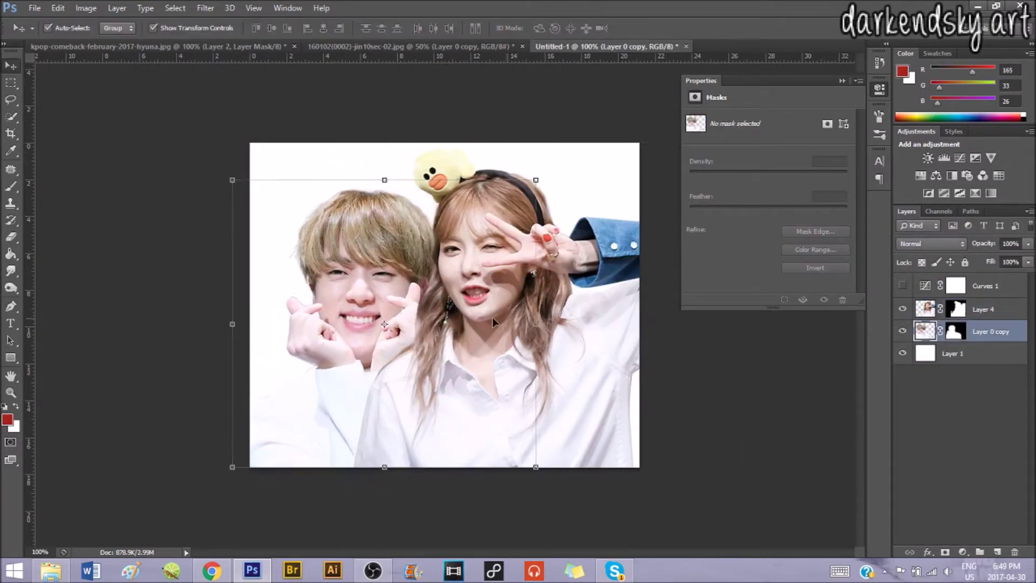
{"action": "left_click_drag", "start_coordinate": [584, 259], "coordinate": [576, 291]}
- Fill the background layer with pale blue (177, 199, 215)
{"action": "left_click", "coordinate": [938, 353]}
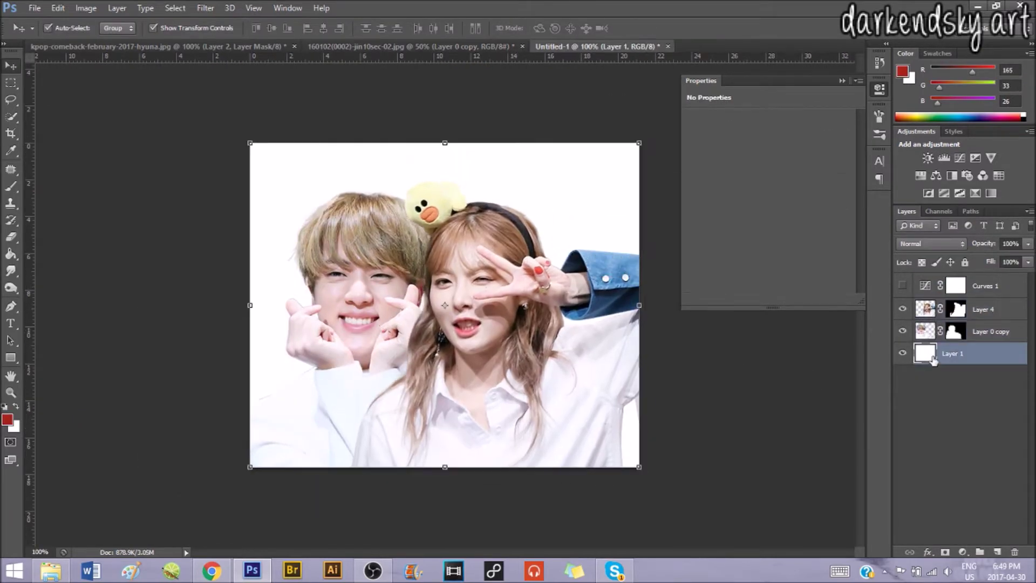
{"action": "left_click", "coordinate": [902, 71]}
{"action": "left_click", "coordinate": [890, 133]}
{"action": "key", "text": "alt+BackSpace"}
{"action": "left_click", "coordinate": [925, 309]}
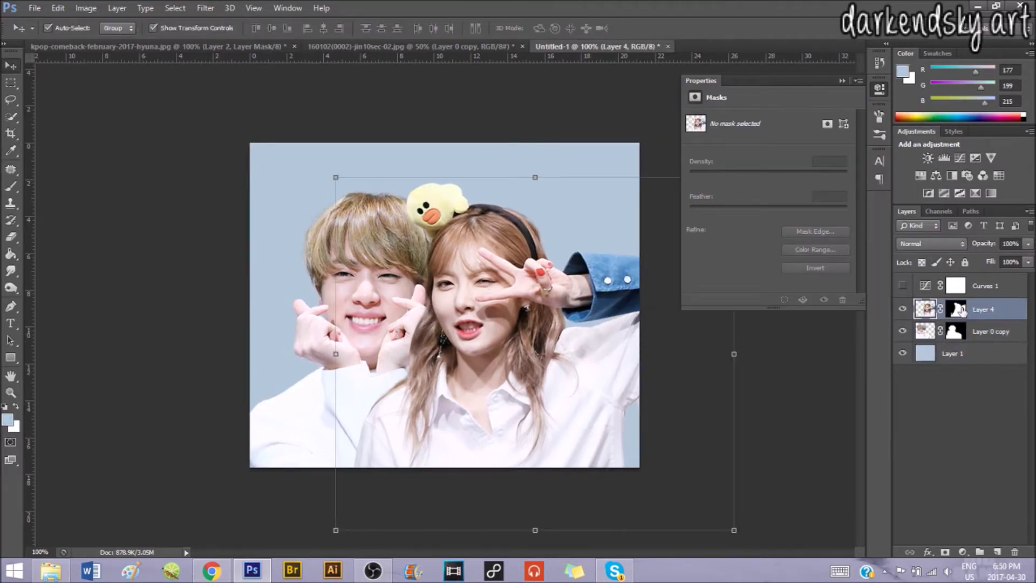
{"action": "key", "text": "ctrl+plus"}
- Nudge the man's and woman's cut-outs so both people sit slightly further left
{"action": "key", "text": "b"}
{"action": "key", "text": "d"}
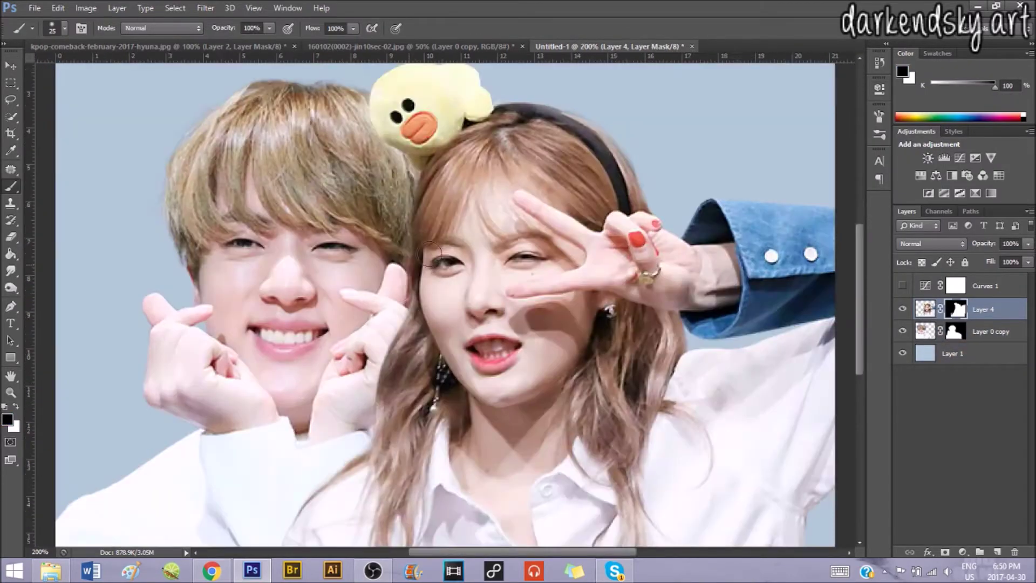
{"action": "key", "text": "ctrl+minus"}
{"action": "left_click", "coordinate": [925, 309]}
{"action": "key", "text": "v"}
{"action": "key", "text": "v"}
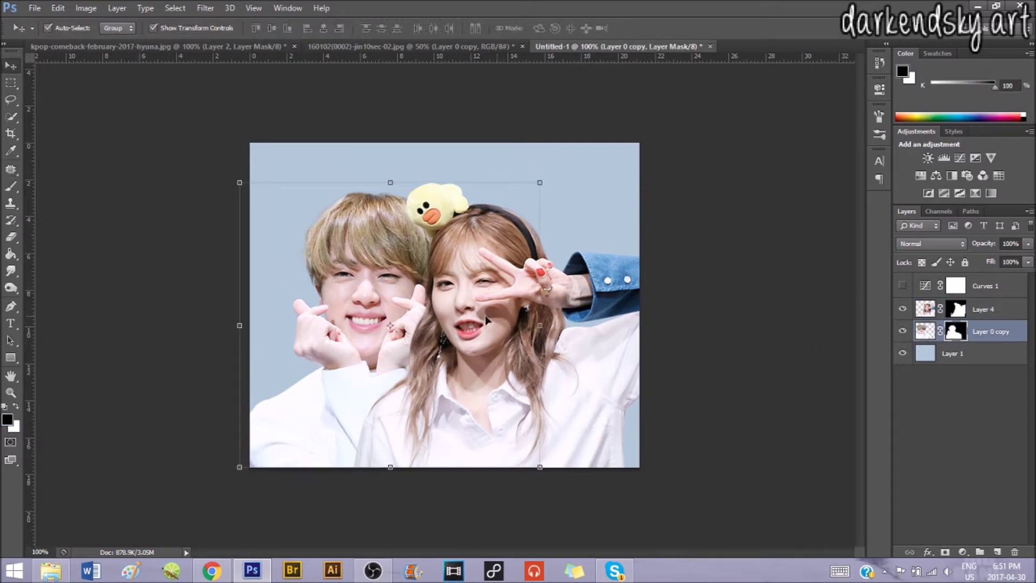
{"action": "left_click_drag", "start_coordinate": [294, 271], "coordinate": [296, 276]}
{"action": "left_click", "coordinate": [718, 195]}
{"action": "left_click_drag", "start_coordinate": [351, 297], "coordinate": [352, 301]}
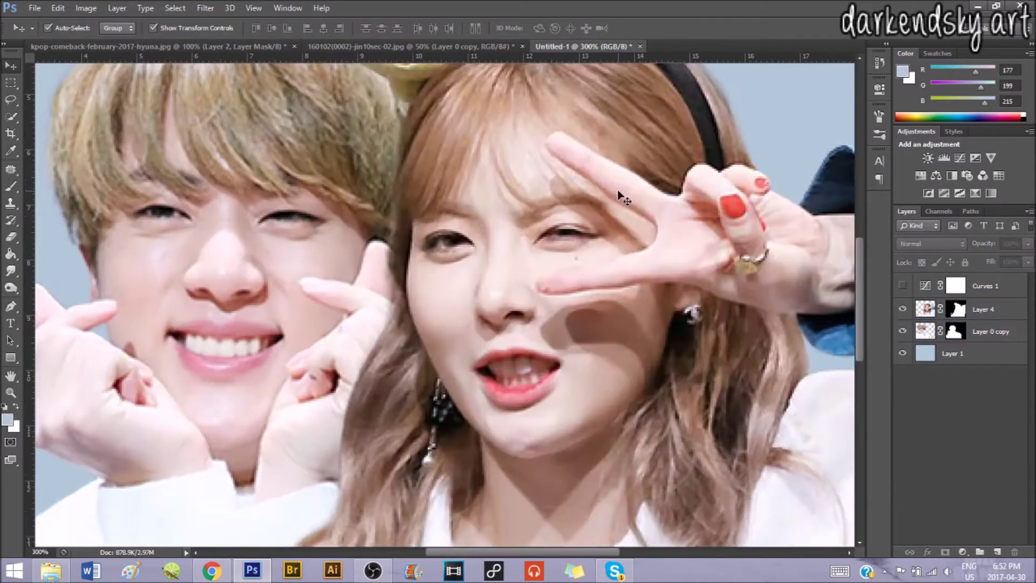
{"action": "left_click_drag", "start_coordinate": [471, 350], "coordinate": [457, 351]}
- Add a new empty layer (Layer 5) beneath the woman's layer
{"action": "key", "text": "ctrl+plus"}
{"action": "key", "text": "j"}
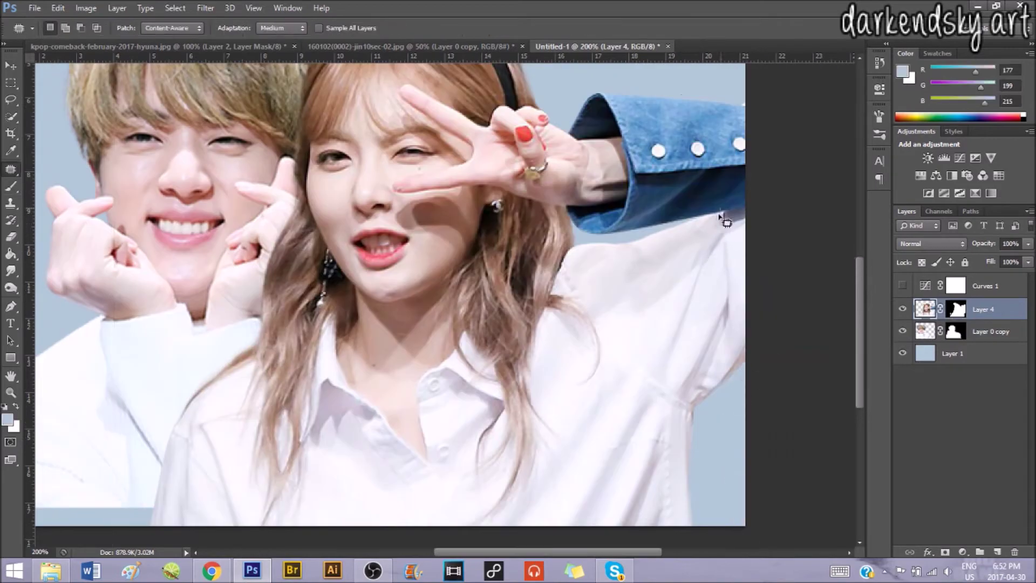
{"action": "key", "text": "ctrl+minus"}
{"action": "key", "text": "ctrl+plus"}
{"action": "key", "text": "ctrl+minus"}
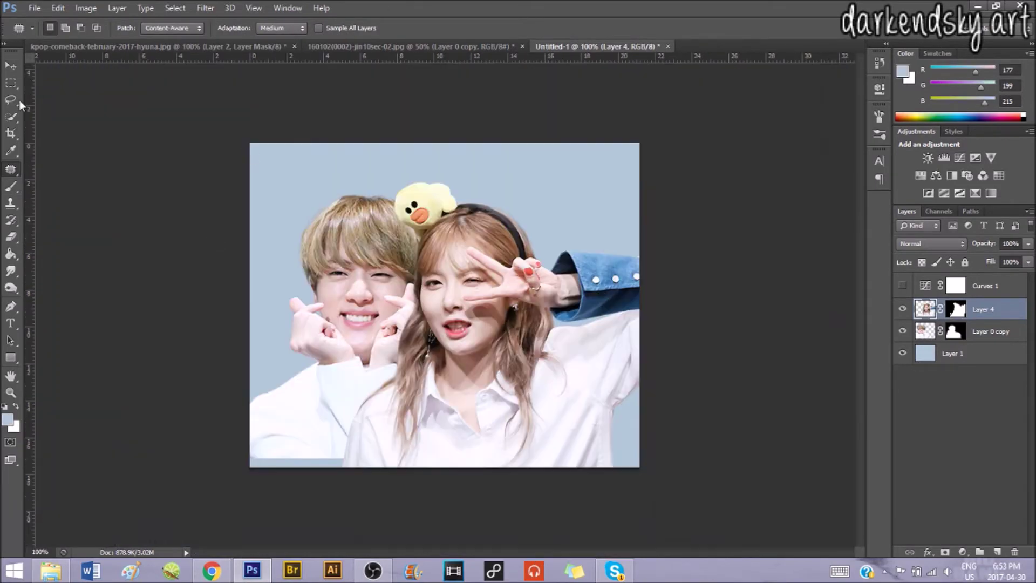
{"action": "key", "text": "ctrl+shift+alt+n"}
{"action": "key", "text": "b"}
{"action": "key", "text": "ctrl+plus"}
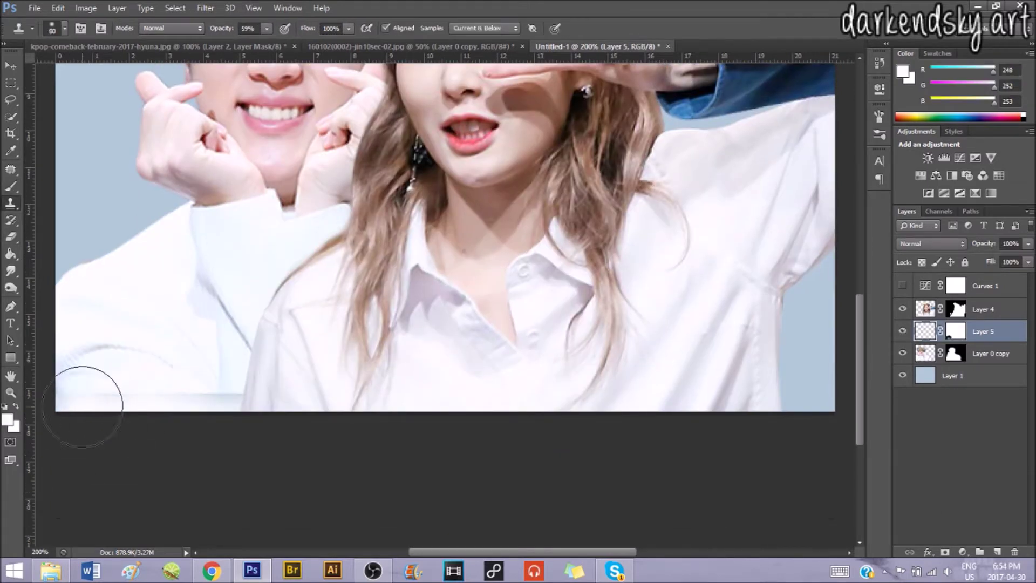
- Clone background over the lower-left edge on Layer 5 and cancel the woman's accidental rotation
{"action": "left_click", "coordinate": [82, 406]}
{"action": "key", "text": "Return"}
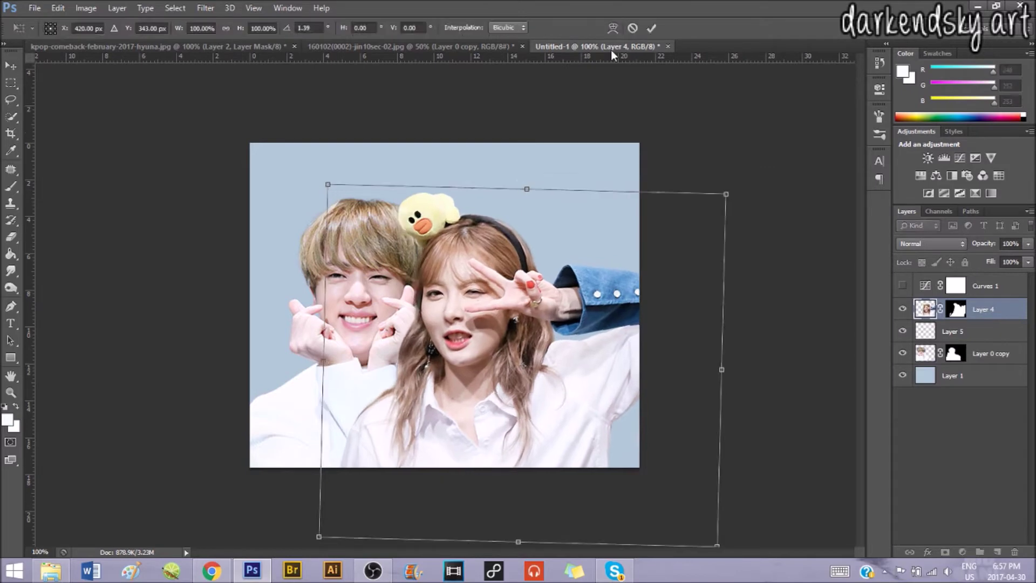
{"action": "key", "text": "Escape"}
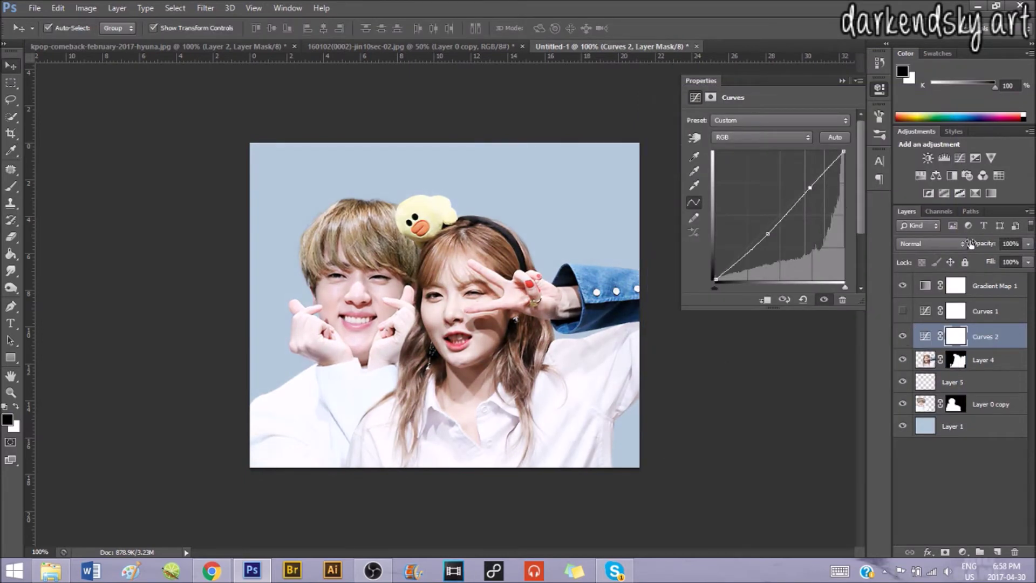
- Reposition the woman on the canvas and deselect all layers
{"action": "left_click", "coordinate": [982, 360]}
{"action": "left_click_drag", "start_coordinate": [475, 295], "coordinate": [507, 343]}
{"action": "left_click", "coordinate": [819, 262]}
- Bring in the PSD by Miu-Eltic coloring and hide one of its layers
{"action": "left_click", "coordinate": [292, 570]}
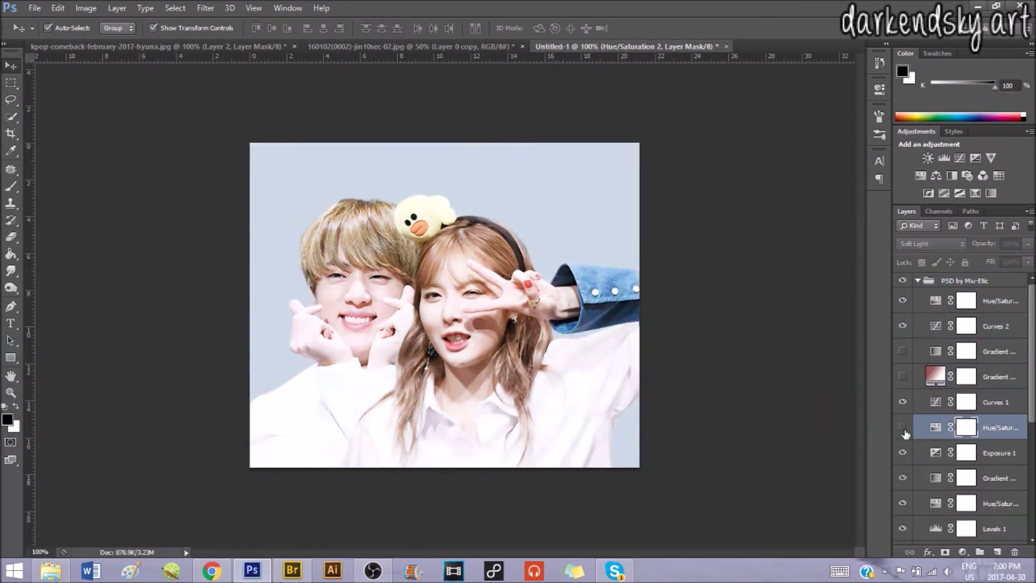
{"action": "left_click", "coordinate": [902, 475]}
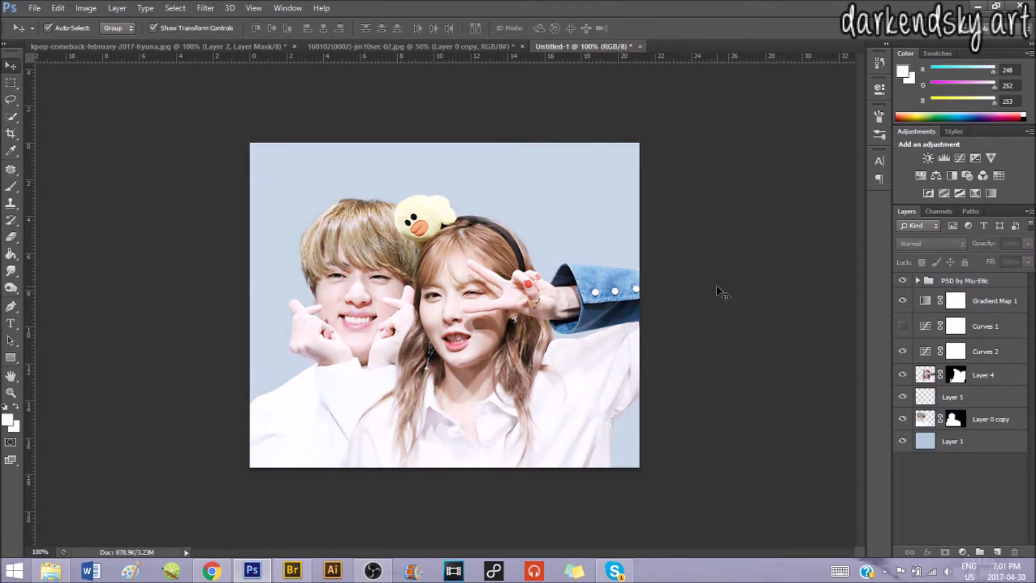
{"action": "left_click", "coordinate": [958, 375]}
{"action": "key", "text": "b"}
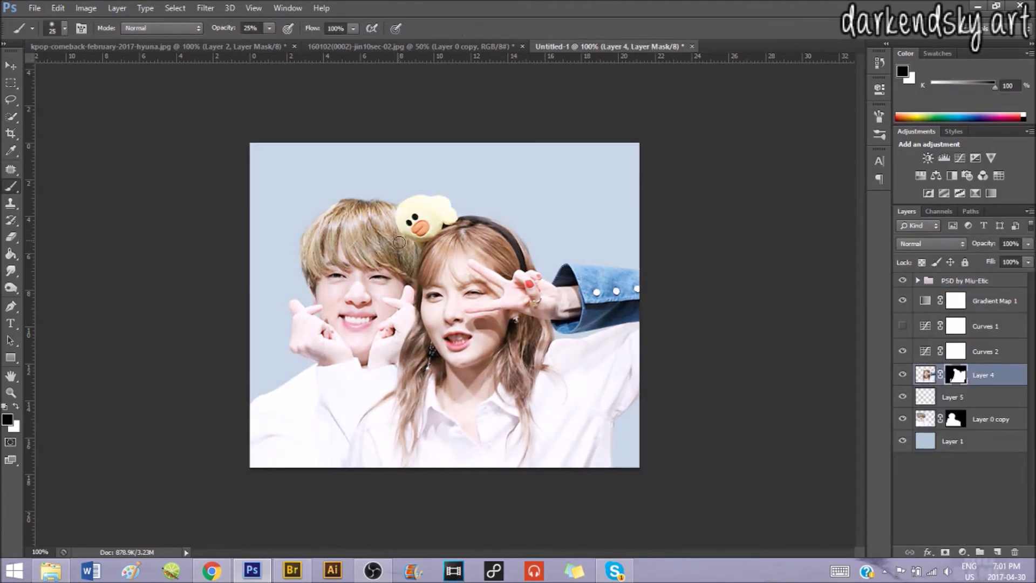
{"action": "key", "text": "v"}
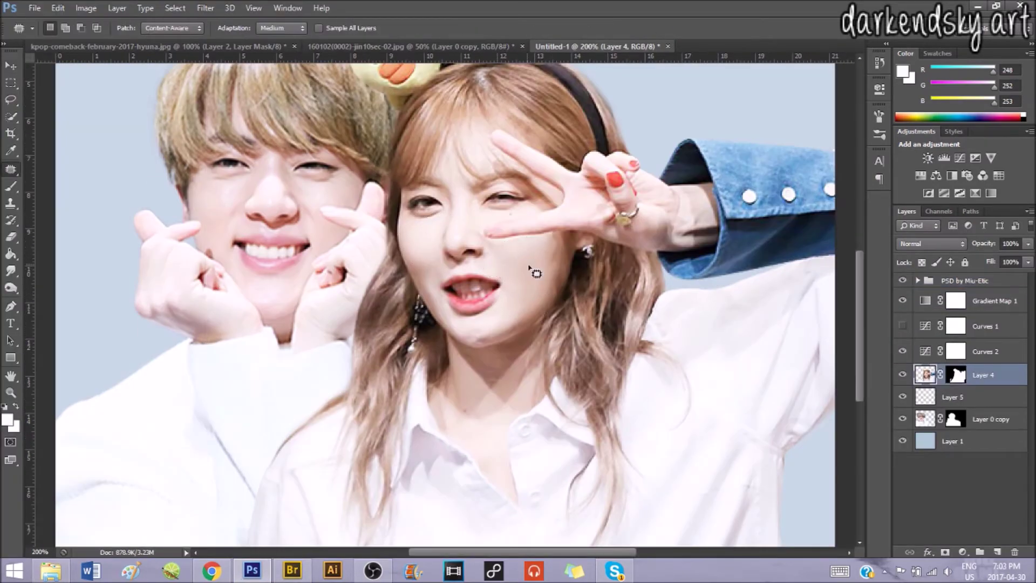
{"action": "scroll", "coordinate": [510, 429], "scroll_direction": "up", "scroll_amount": 3}
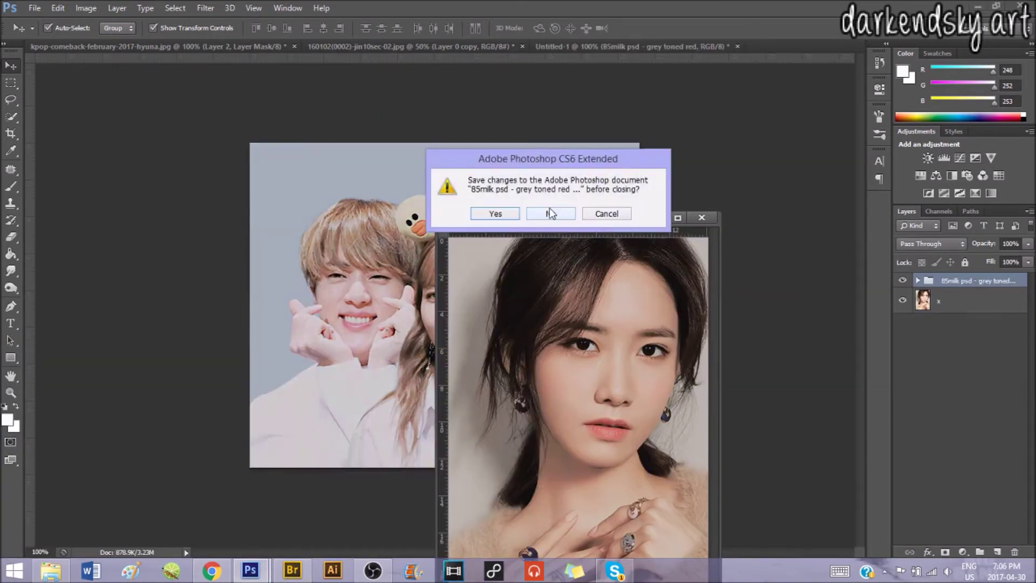
- Return to the composite document without saving, with the Move tool active
{"action": "left_click", "coordinate": [549, 211]}
{"action": "key", "text": "b"}
{"action": "key", "text": "v"}
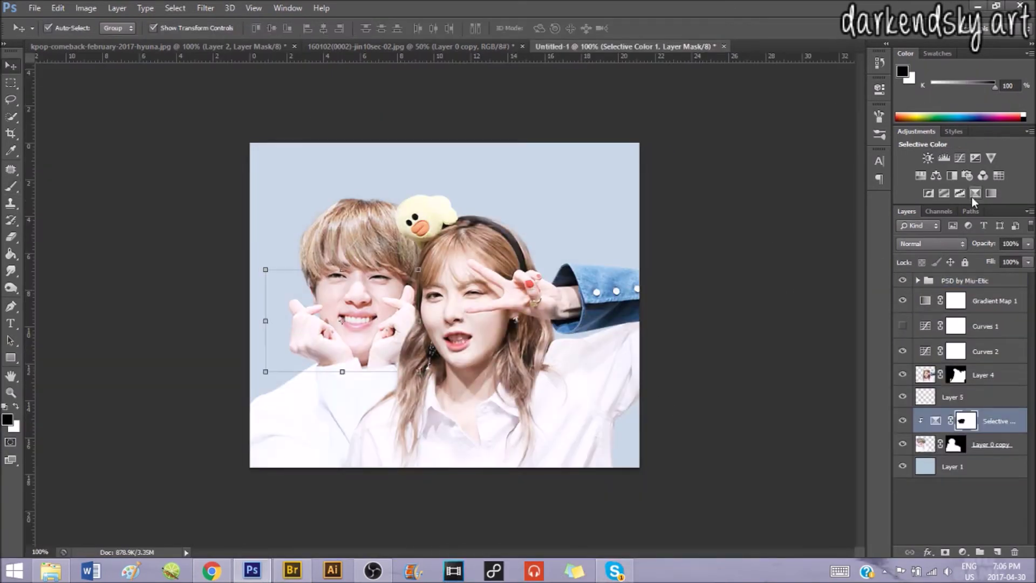
- Add a clipped Selective Color 2 on the man targeting Reds, ready to paint its mask white
{"action": "left_click", "coordinate": [975, 193]}
{"action": "left_click", "coordinate": [780, 137]}
{"action": "left_click", "coordinate": [734, 131]}
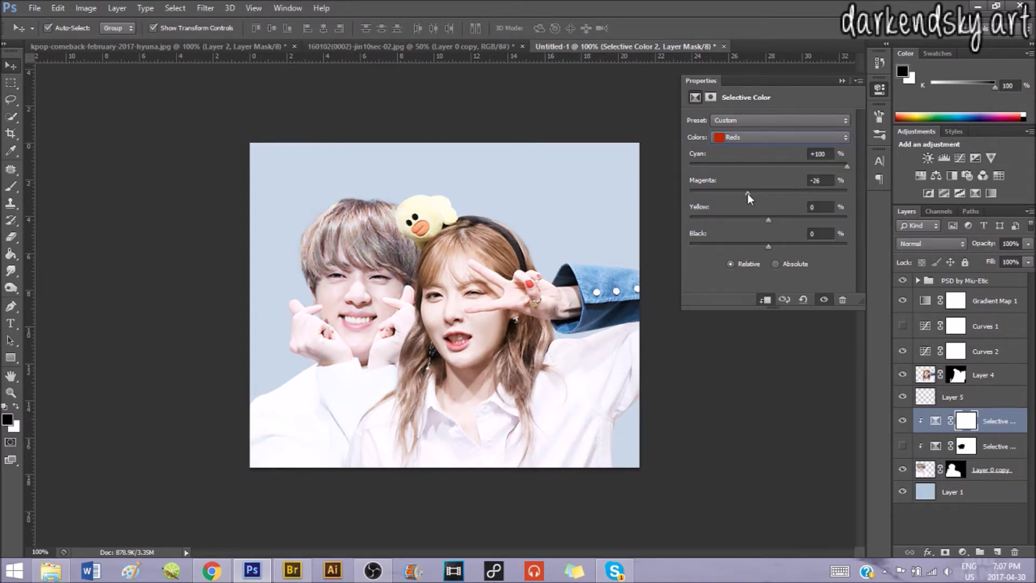
{"action": "key", "text": "b"}
{"action": "key", "text": "x"}
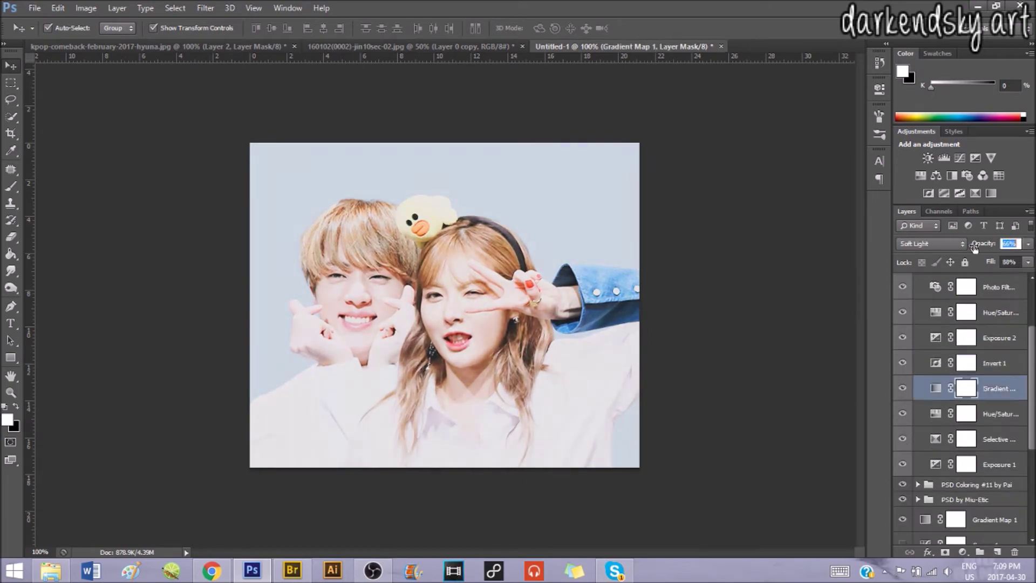
- Top the stack with an orange Gradient Map 3 in Soft Light above PSD Coloring #11
{"action": "left_click", "coordinate": [918, 280]}
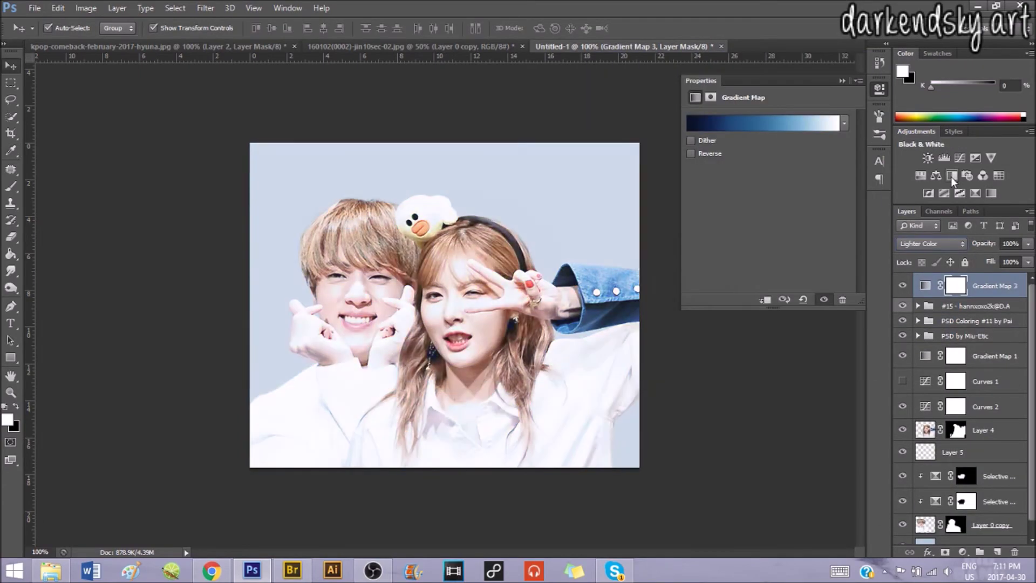
{"action": "left_click", "coordinate": [630, 142]}
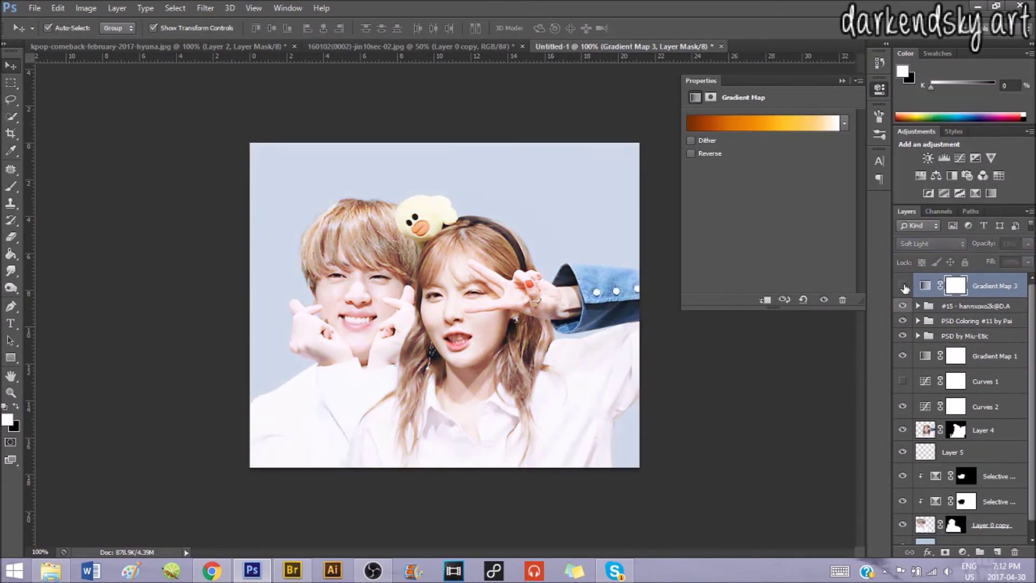
{"action": "left_click", "coordinate": [996, 435]}
{"action": "left_click", "coordinate": [997, 435]}
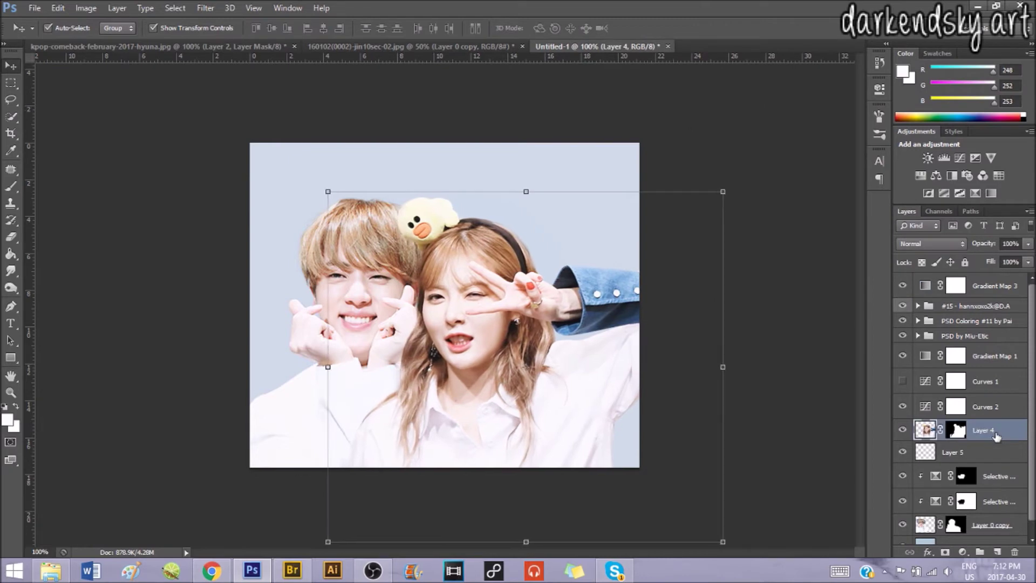
- Refine Layer 4's headband mask with a Pen path, then collapse and hide the INDESIGN PSD 009 group
{"action": "left_click", "coordinate": [956, 430]}
{"action": "key", "text": "b"}
{"action": "key", "text": "ctrl+plus"}
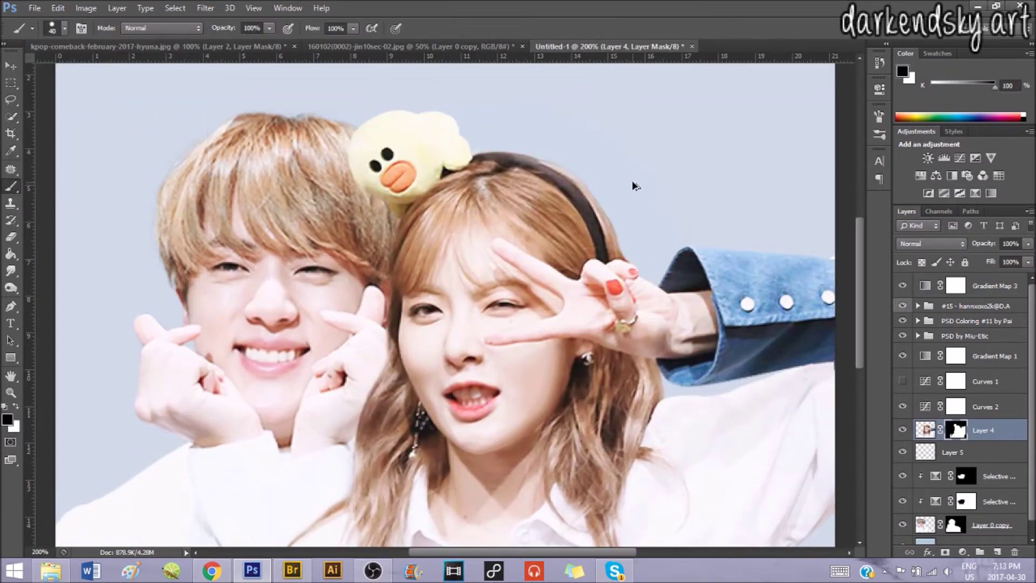
{"action": "key", "text": "p"}
{"action": "left_click", "coordinate": [567, 129]}
{"action": "left_click", "coordinate": [515, 119]}
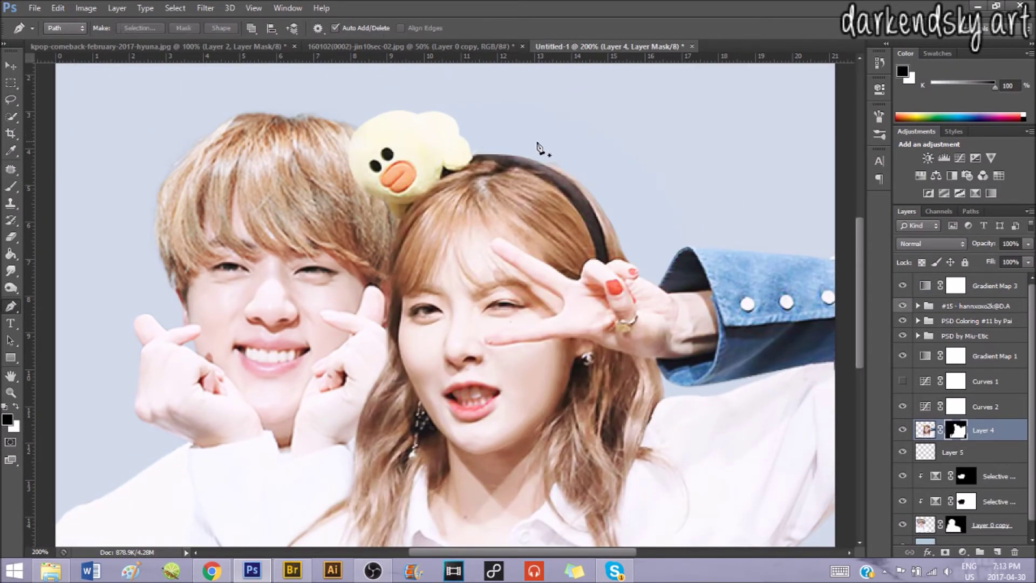
{"action": "key", "text": "b"}
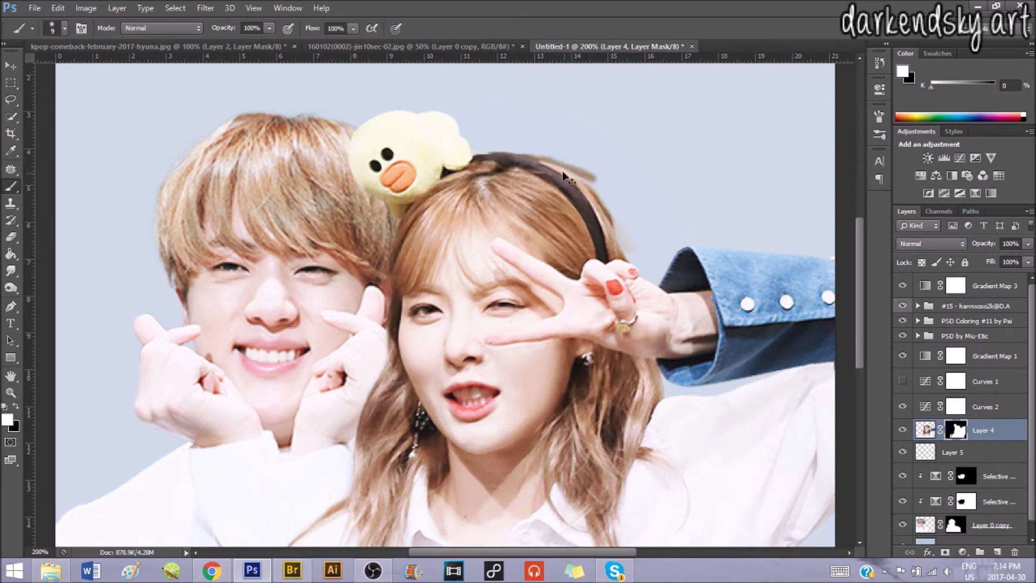
{"action": "key", "text": "ctrl+plus"}
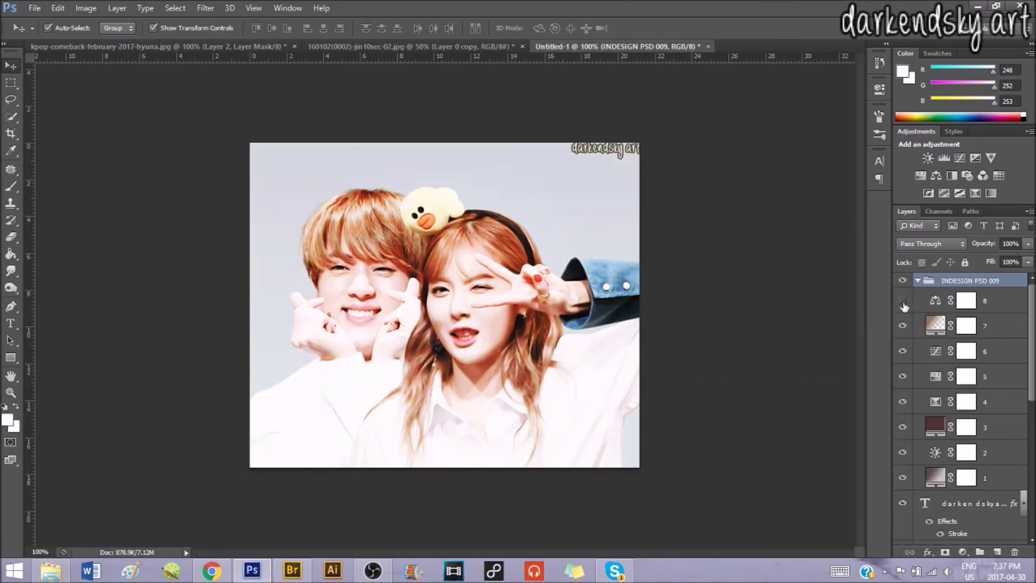
{"action": "left_click", "coordinate": [902, 300]}
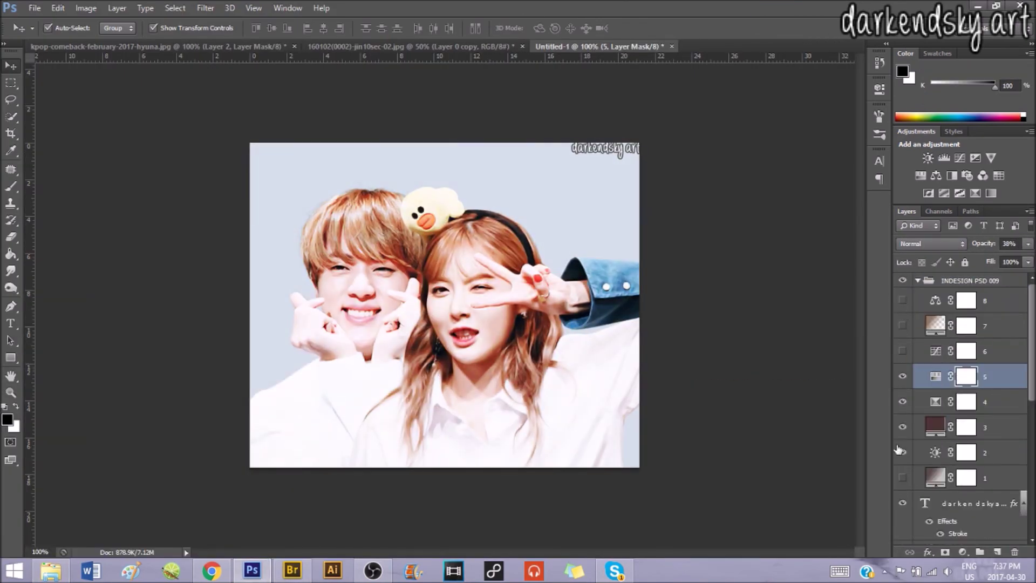
{"action": "left_click", "coordinate": [917, 281]}
- Delete the INDESIGN PSD 009 coloring group
{"action": "key", "text": "Delete"}
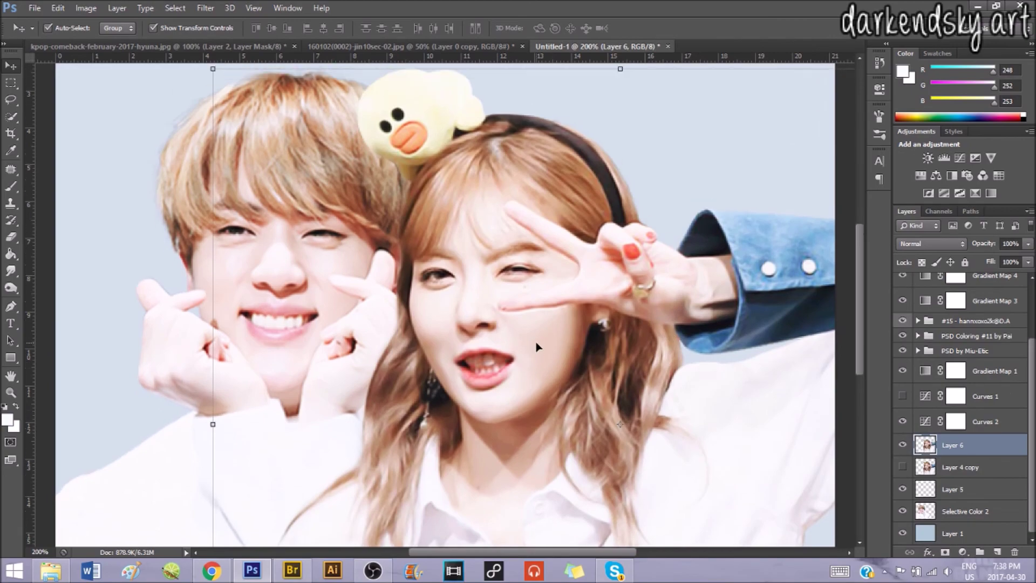